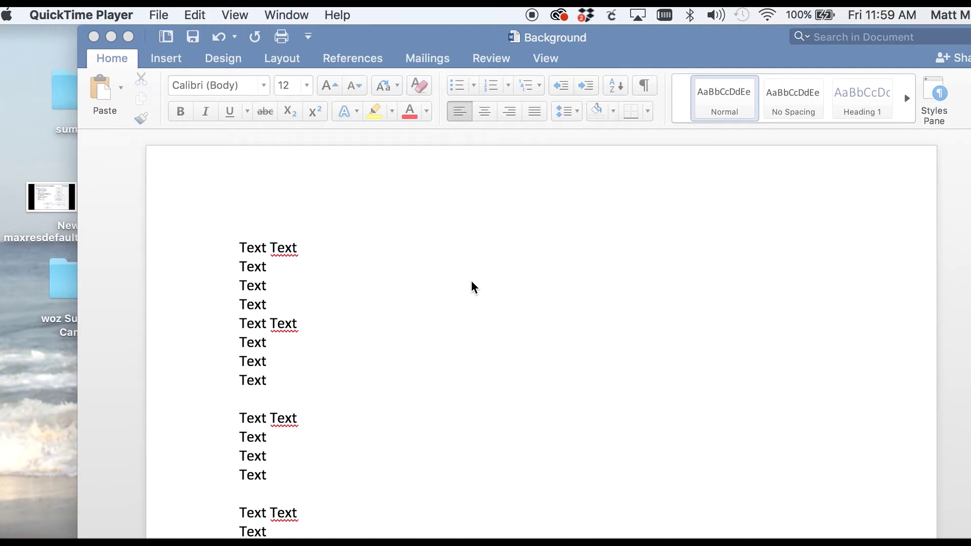
# - Bring the Word window with the Background document to the front and show the File menu
pyautogui.click(672, 53)
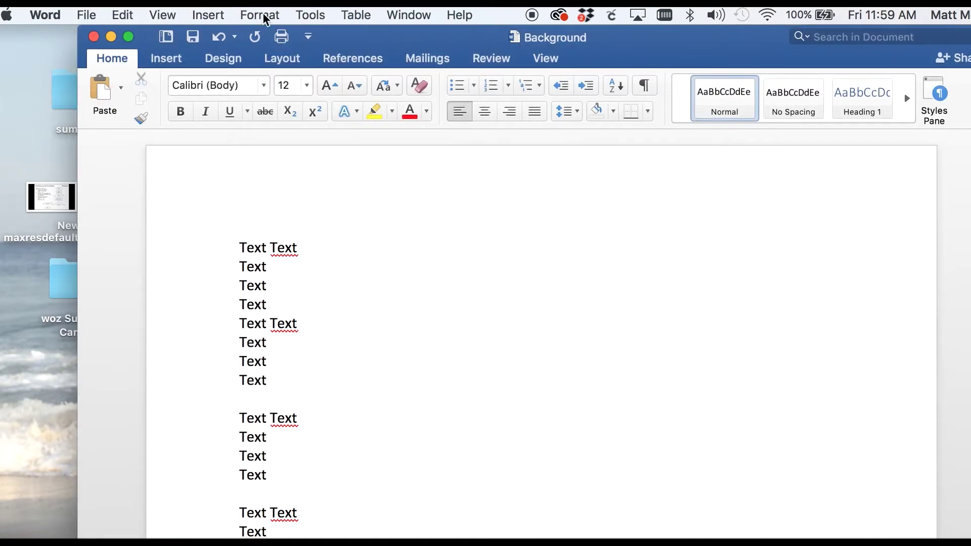
pyautogui.click(86, 17)
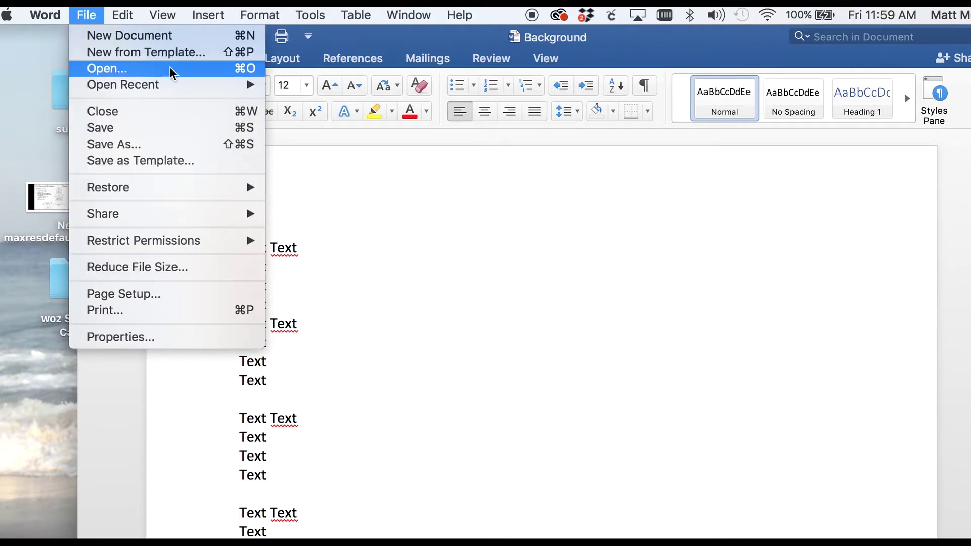
# - Add a text watermark reading 'Hello World' in place of the default ASAP text
pyautogui.click(157, 60)
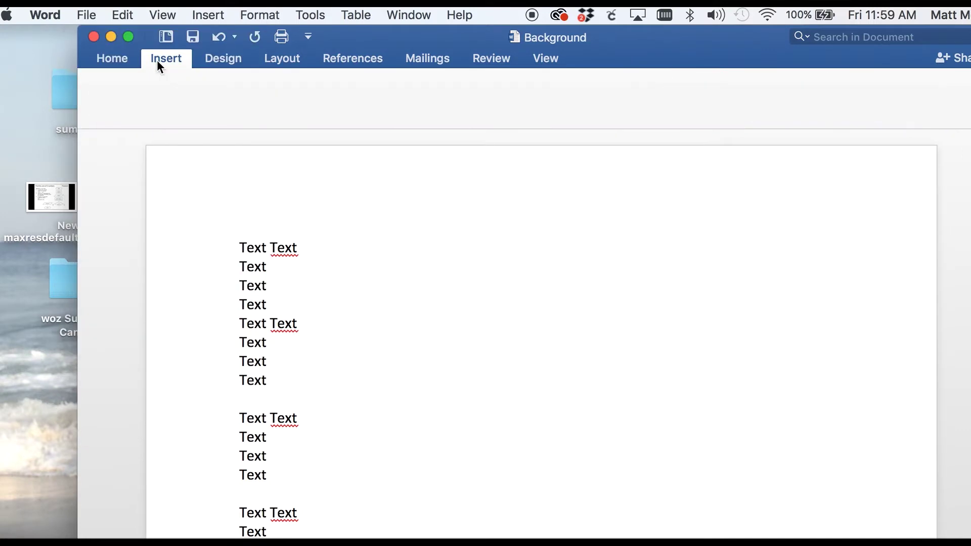
pyautogui.click(207, 14)
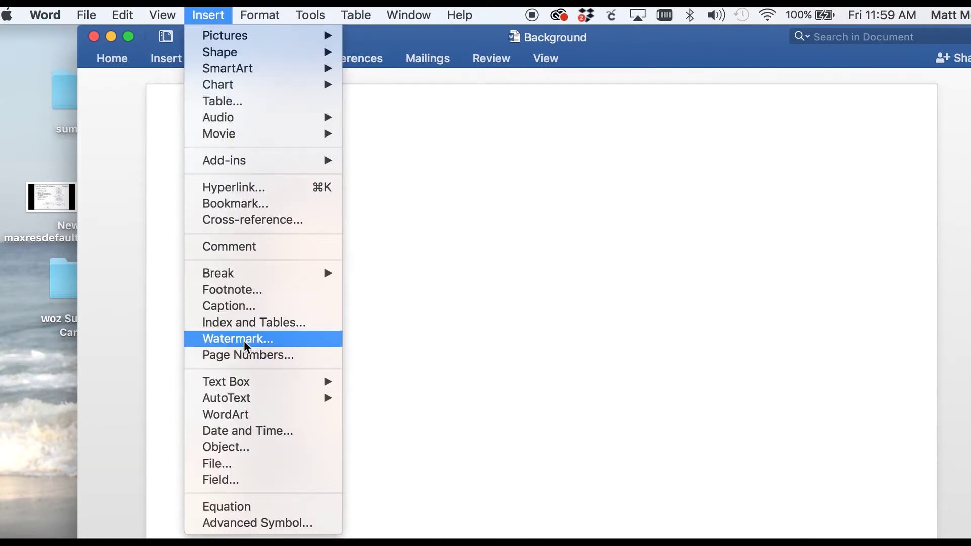
pyautogui.click(230, 339)
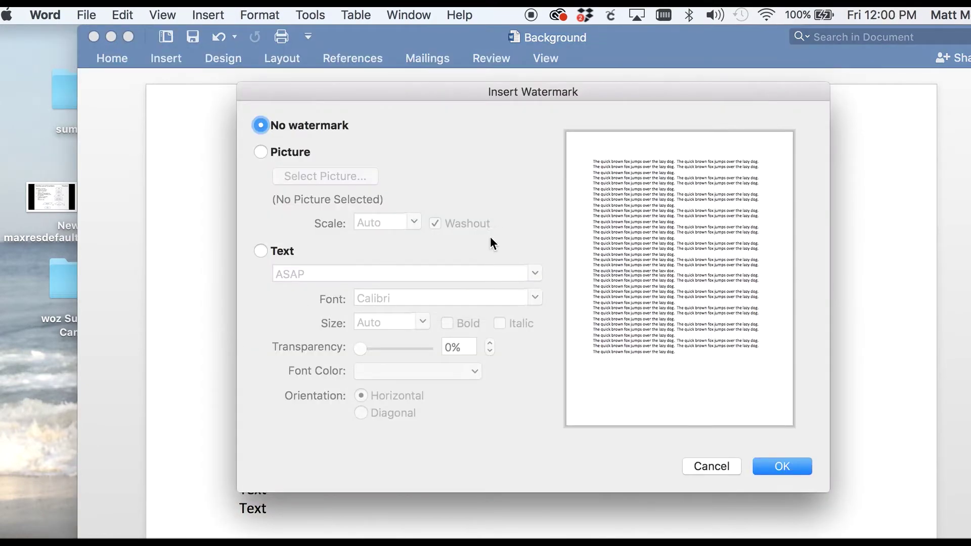
pyautogui.click(261, 251)
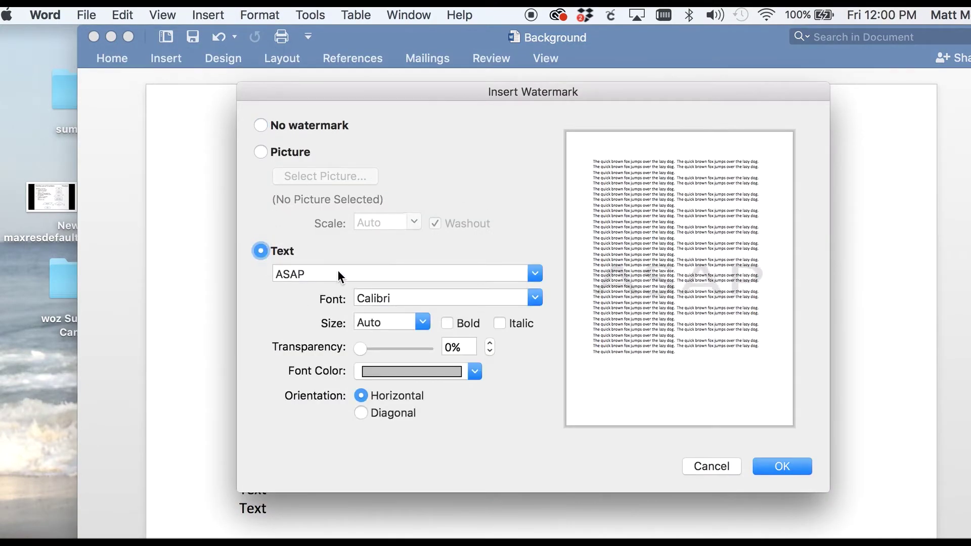
pyautogui.click(321, 273)
pyautogui.write('He')
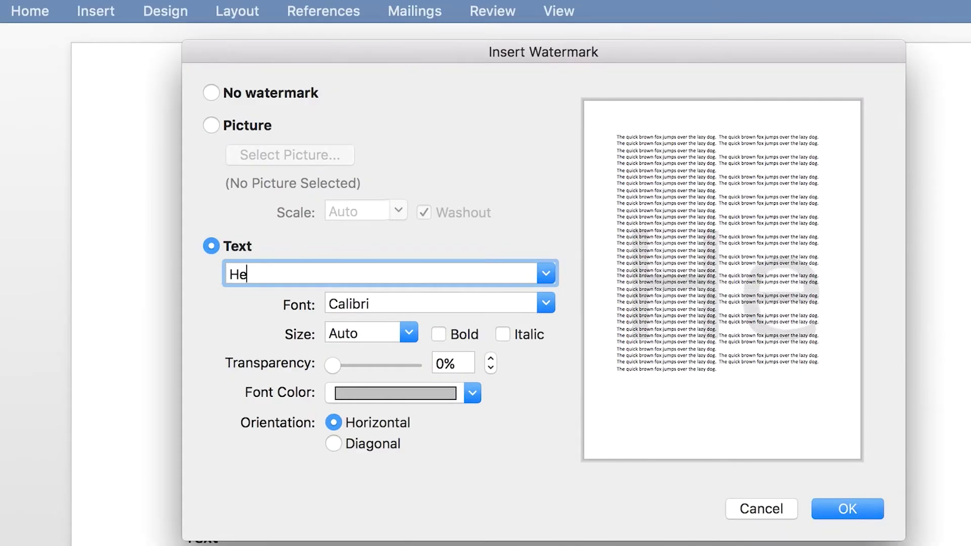
pyautogui.write('llo World')
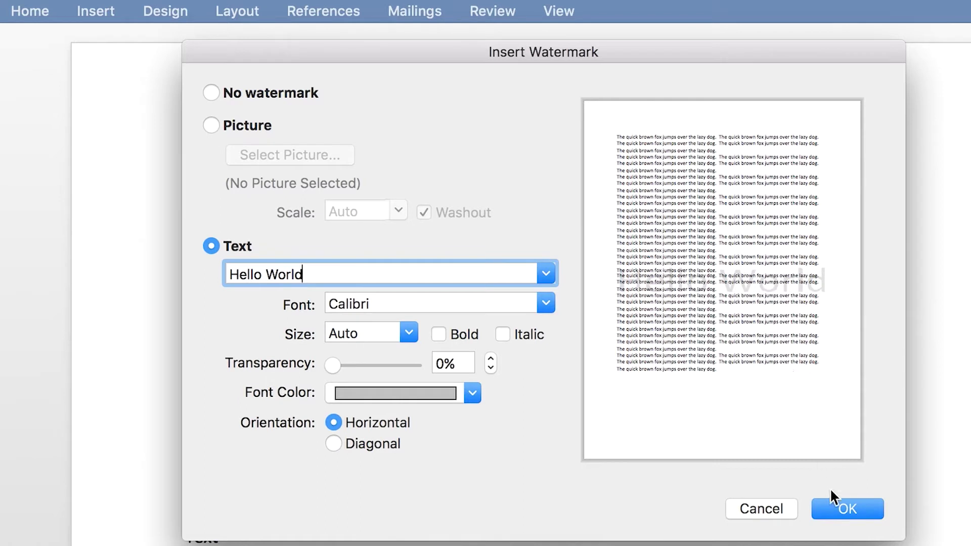
pyautogui.click(846, 515)
pyautogui.scroll(-10, 753, 478)
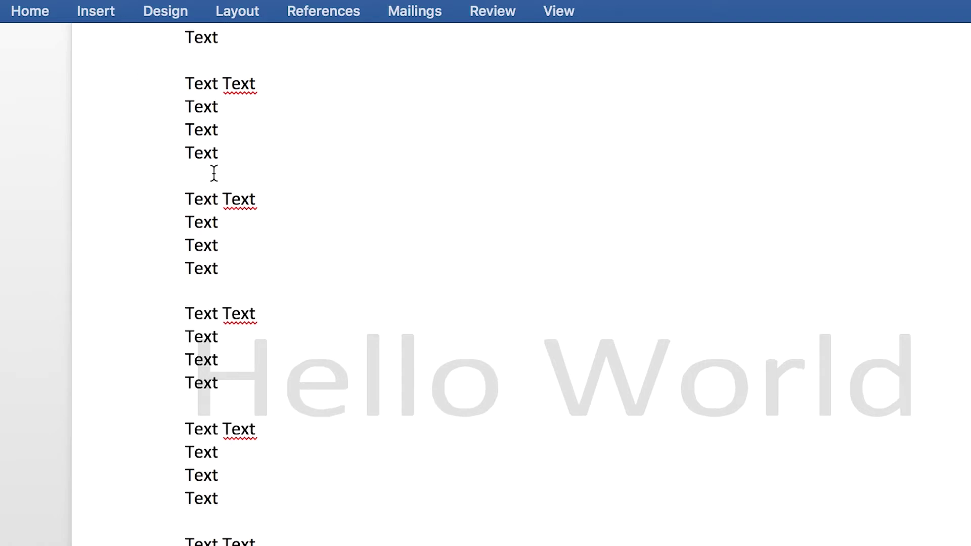
# - Reopen the watermark settings, try transparency and diagonal, then return to horizontal and choose Picture
pyautogui.click(147, 0)
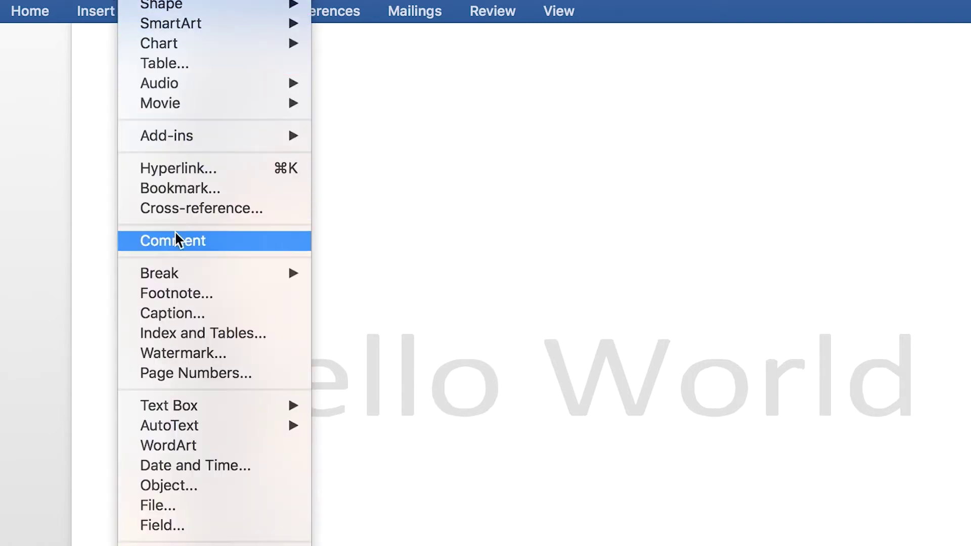
pyautogui.click(171, 364)
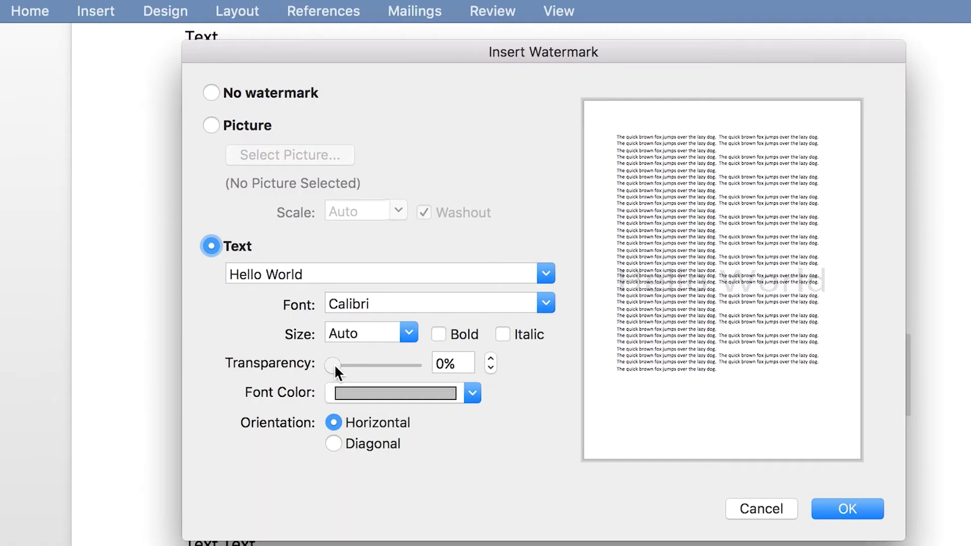
pyautogui.moveTo(334, 364); pyautogui.dragTo(306, 365)
pyautogui.click(334, 443)
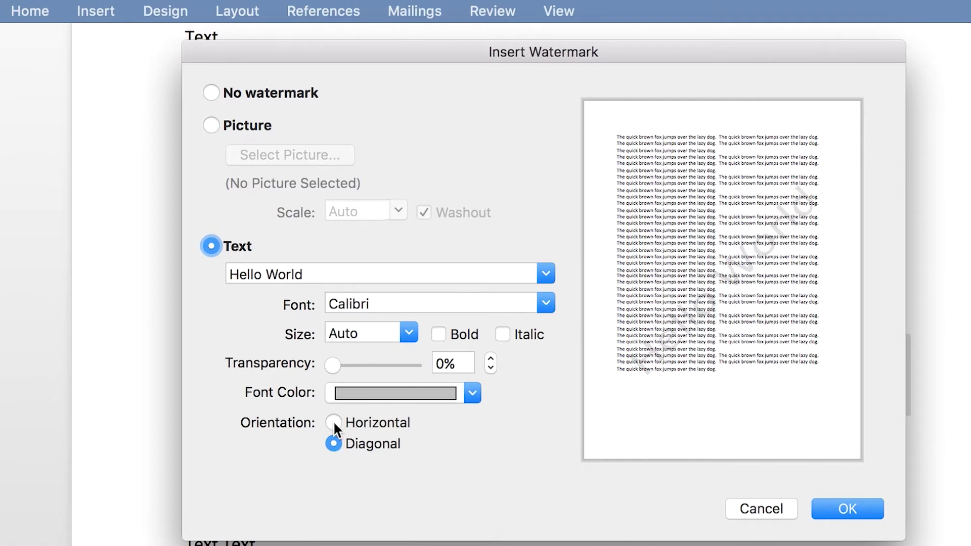
pyautogui.click(334, 423)
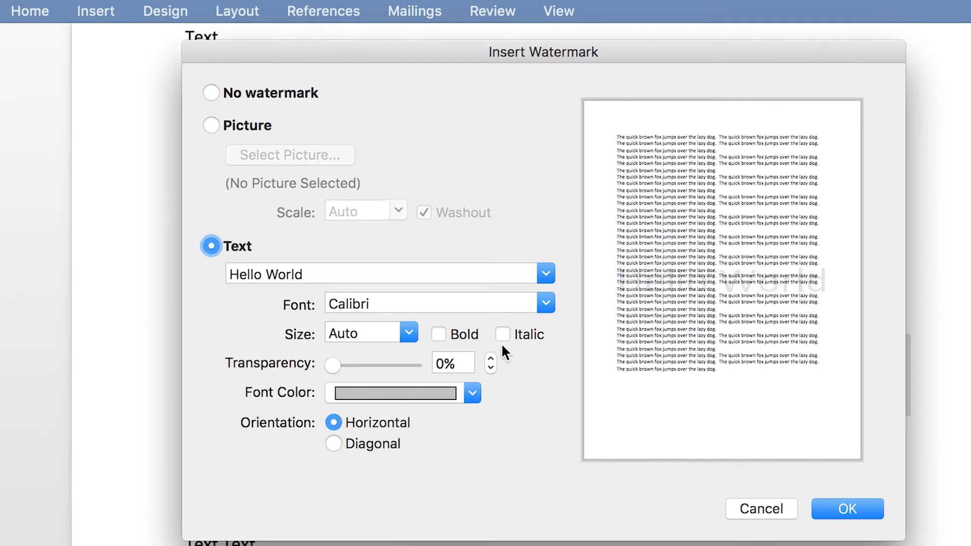
pyautogui.click(216, 124)
# - Choose Girl With Kitten.jpg from the Desktop as the watermark picture
pyautogui.click(276, 155)
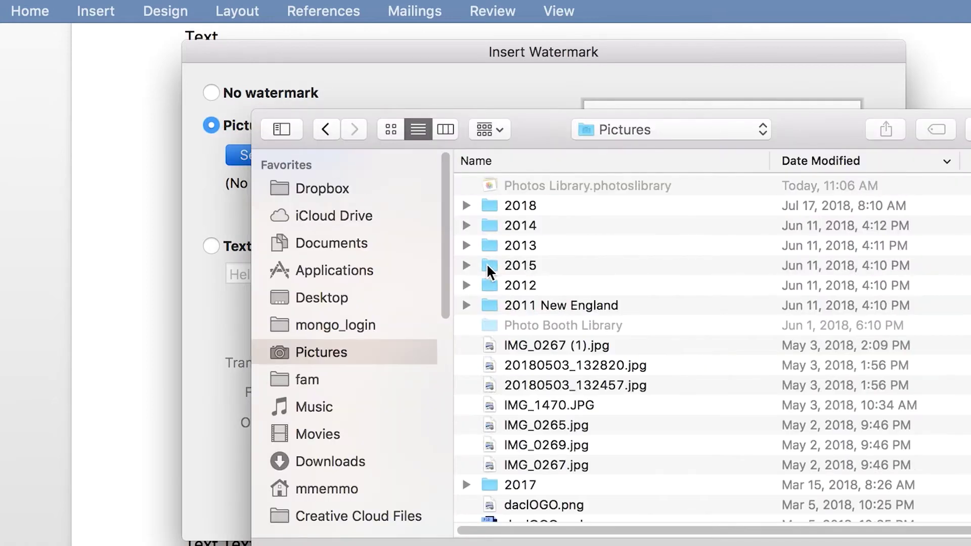
pyautogui.click(313, 301)
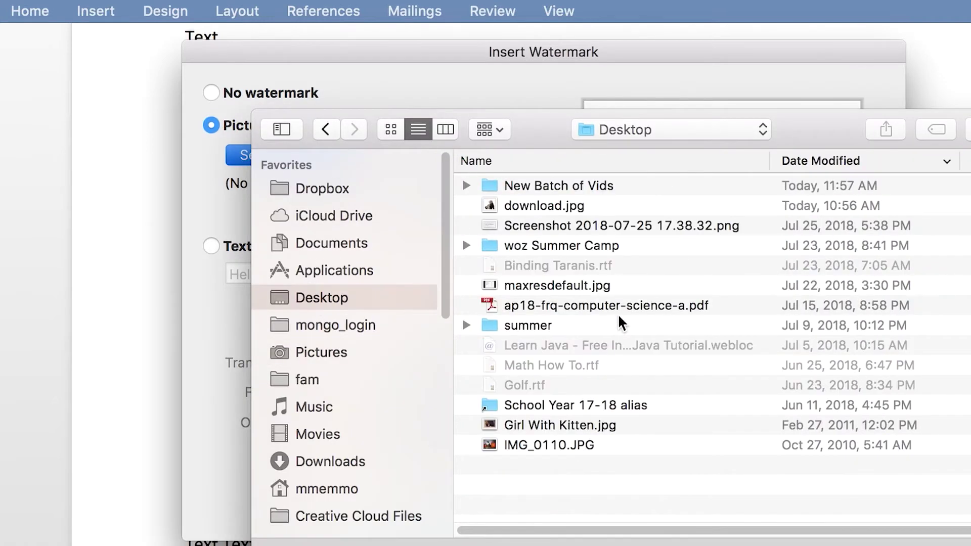
pyautogui.click(525, 428)
pyautogui.press('Return')
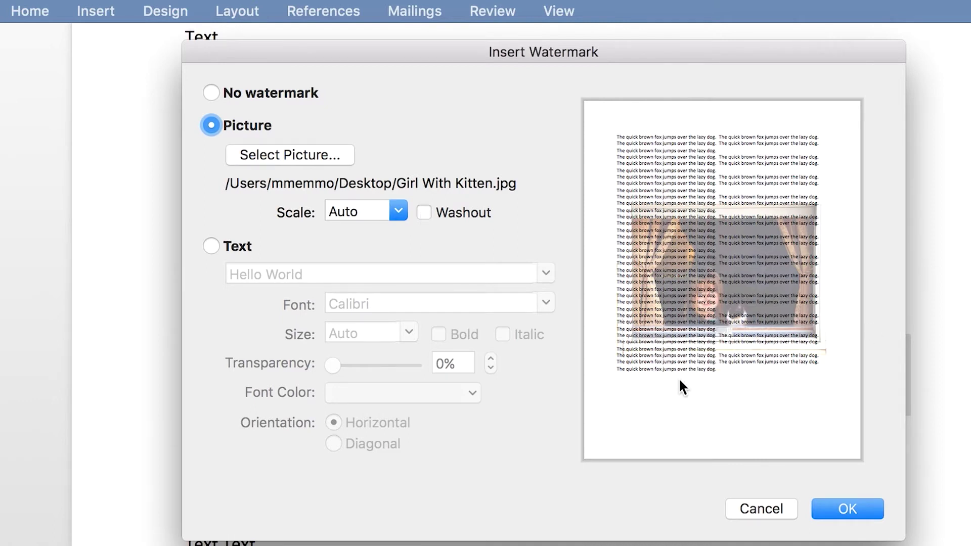
# - Set the picture watermark scale to 55%, turn on Washout, and apply it
pyautogui.click(399, 211)
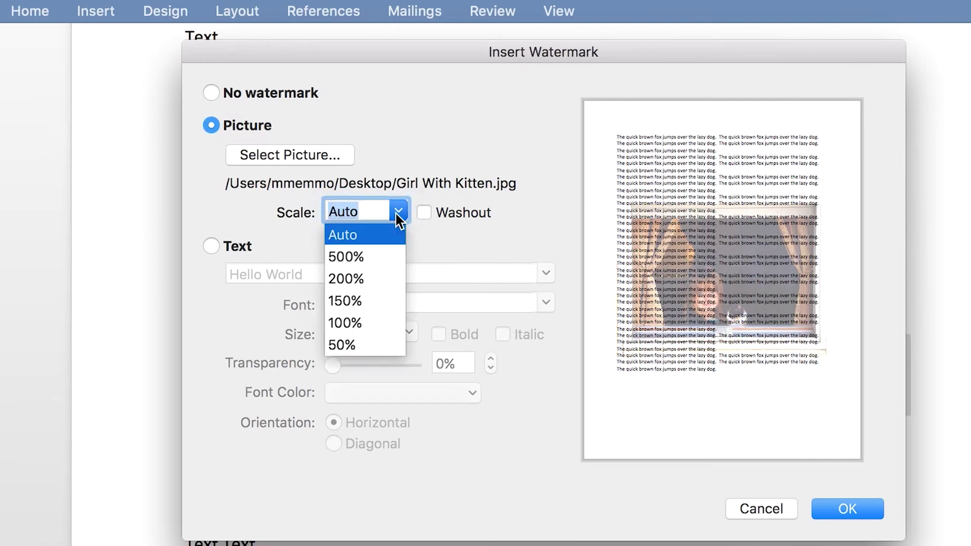
pyautogui.click(356, 278)
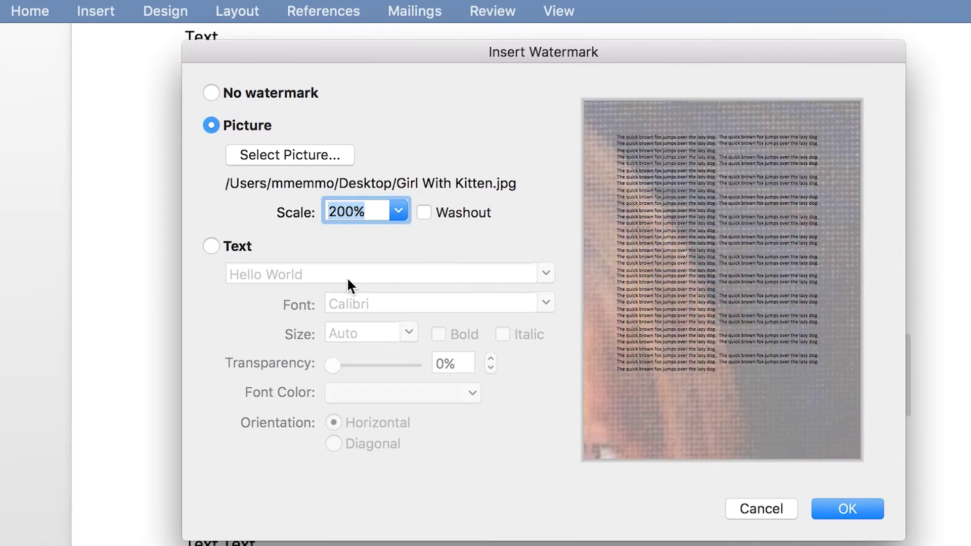
pyautogui.click(397, 210)
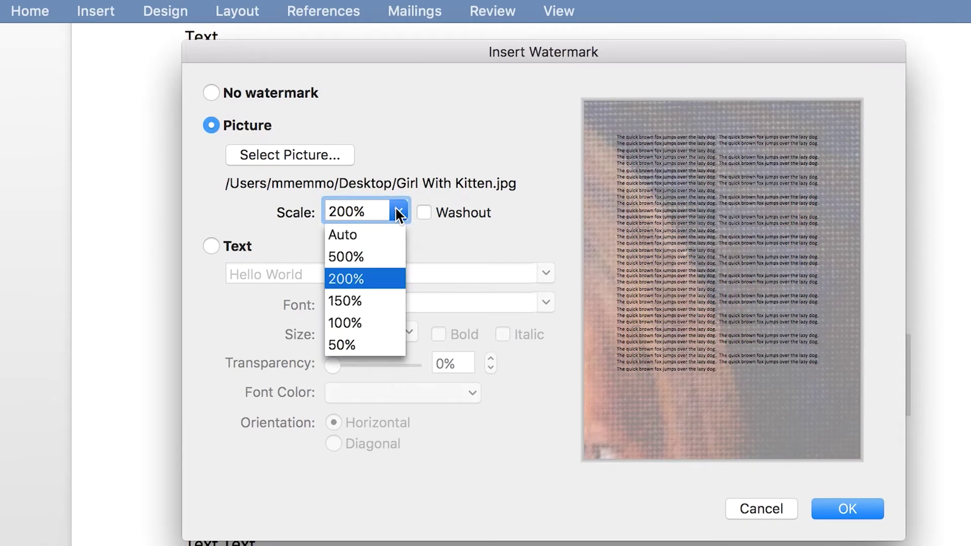
pyautogui.click(349, 340)
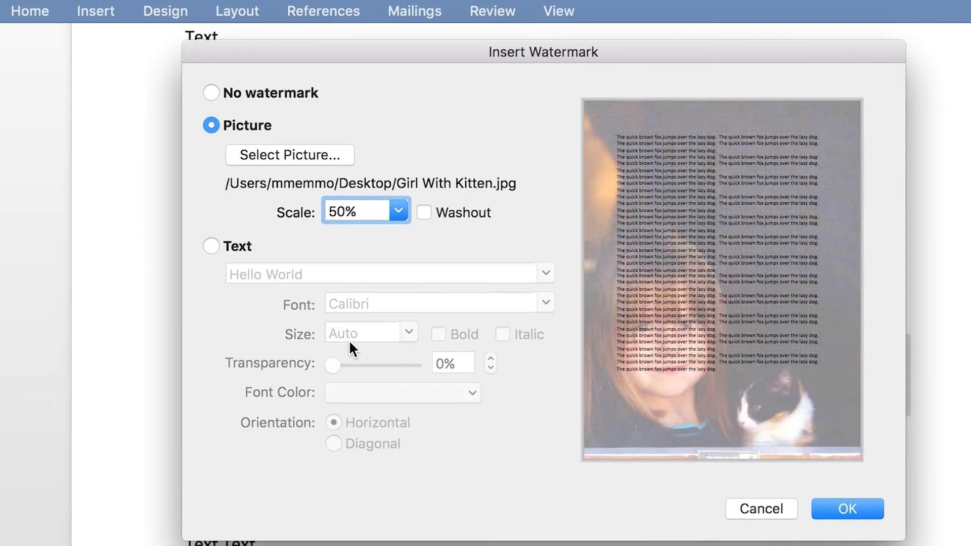
pyautogui.click(398, 212)
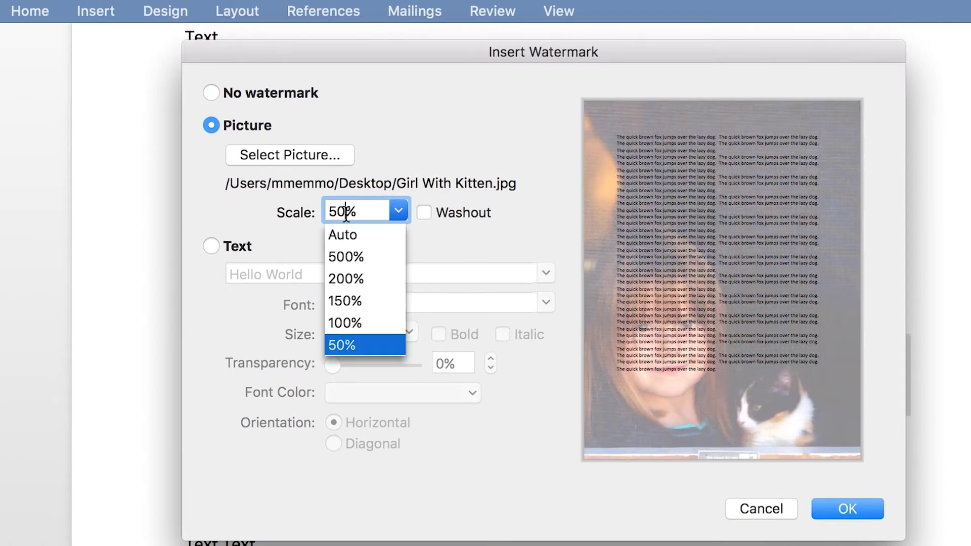
pyautogui.press('BackSpace')
pyautogui.write('5')
pyautogui.press('Return')
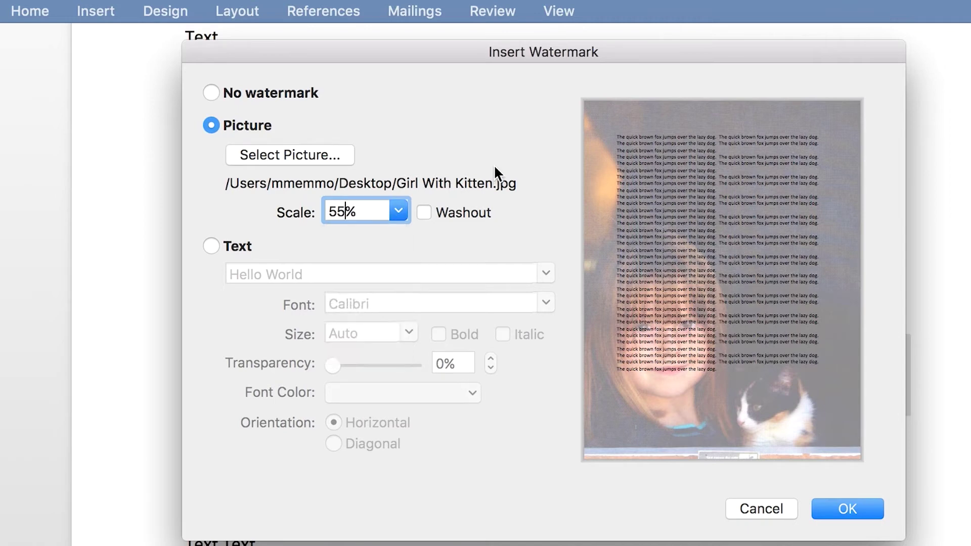
pyautogui.click(423, 213)
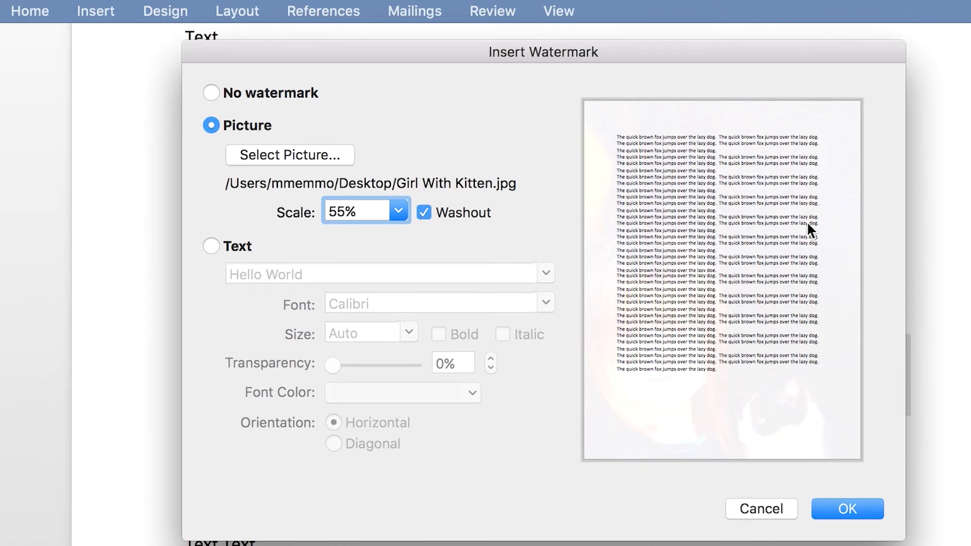
pyautogui.click(849, 507)
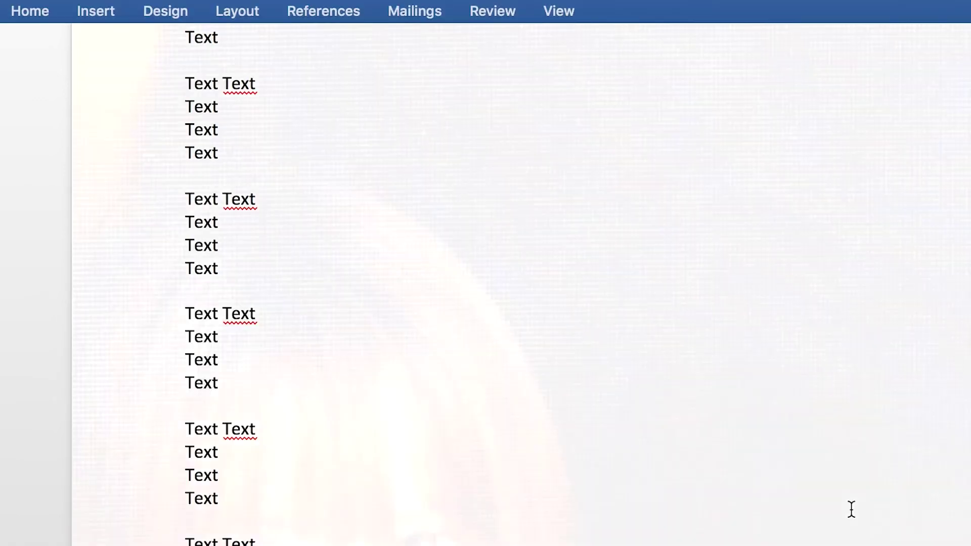
pyautogui.scroll(-3, 698, 405)
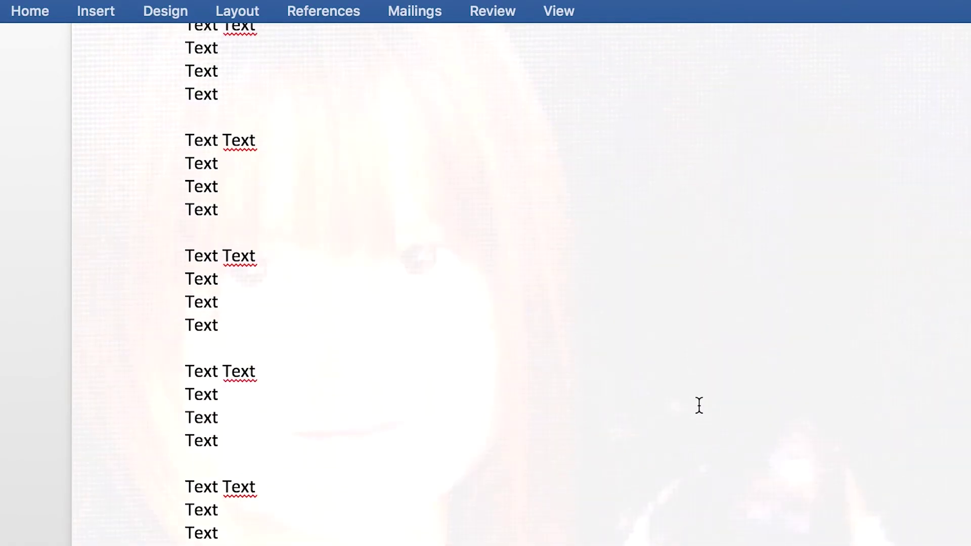
pyautogui.scroll(-5, 699, 405)
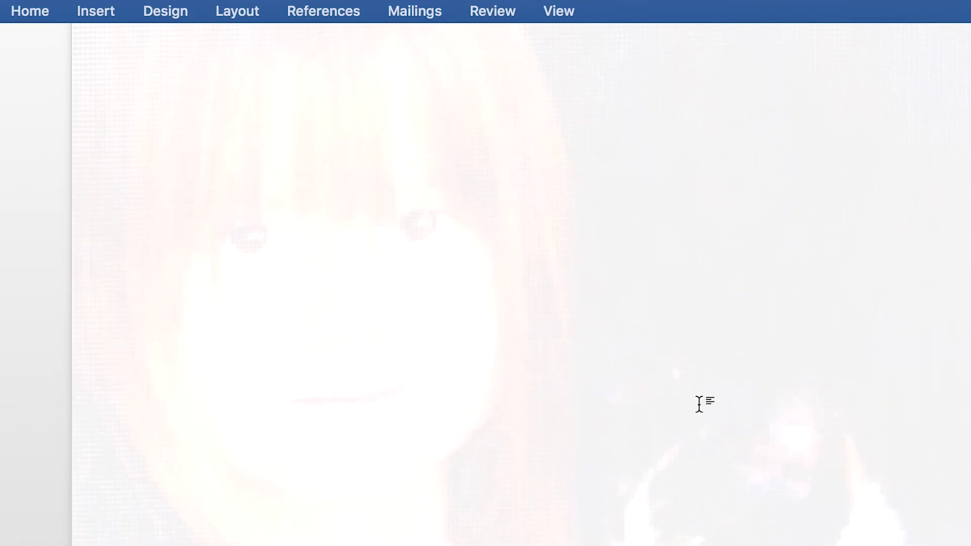
pyautogui.scroll(-5, 699, 403)
pyautogui.scroll(-10, 699, 405)
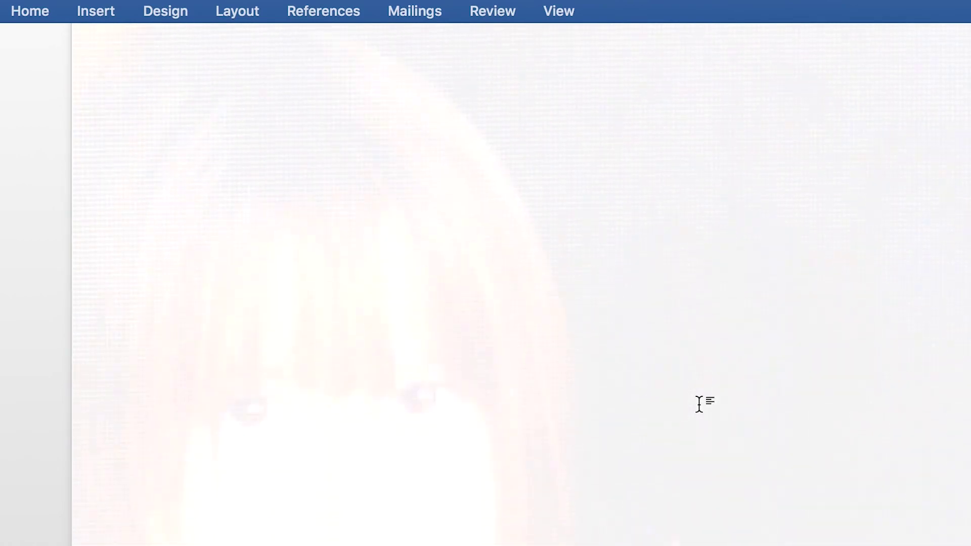
pyautogui.scroll(-10, 699, 405)
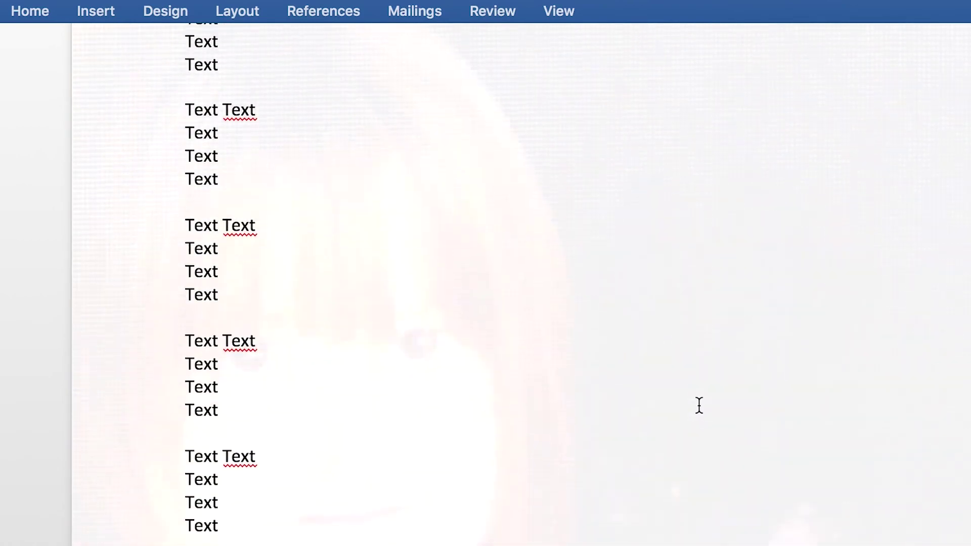
pyautogui.scroll(-1, 699, 405)
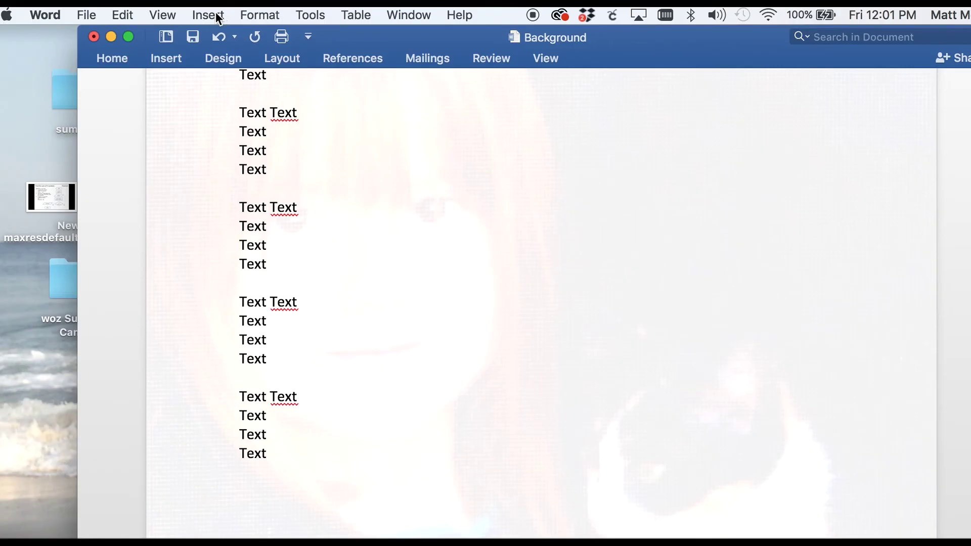
# - Reopen the watermark settings and select No watermark
pyautogui.click(217, 16)
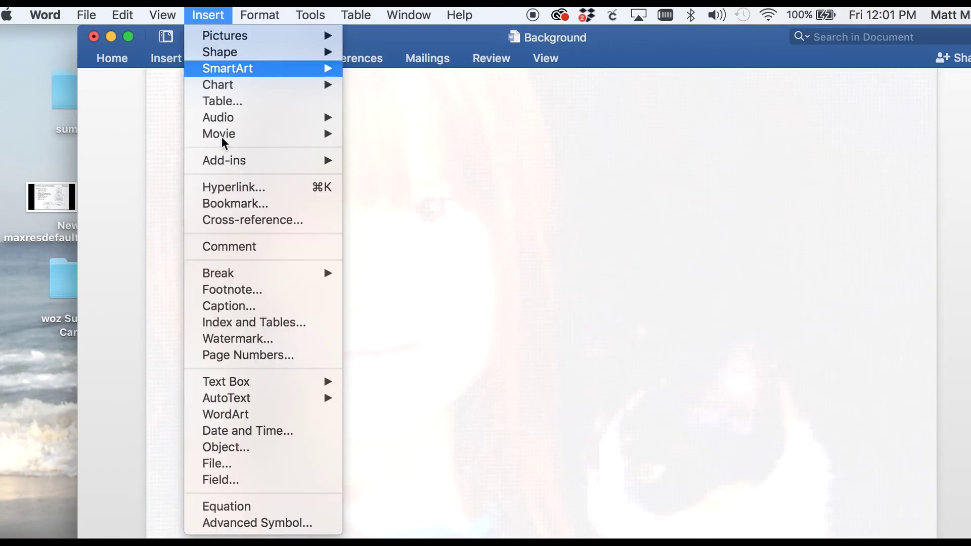
pyautogui.click(223, 340)
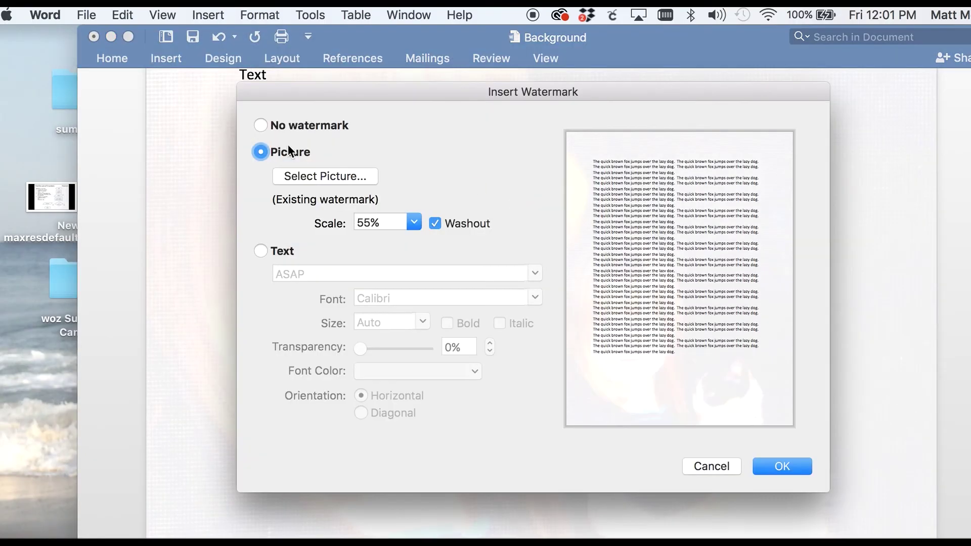
pyautogui.click(261, 126)
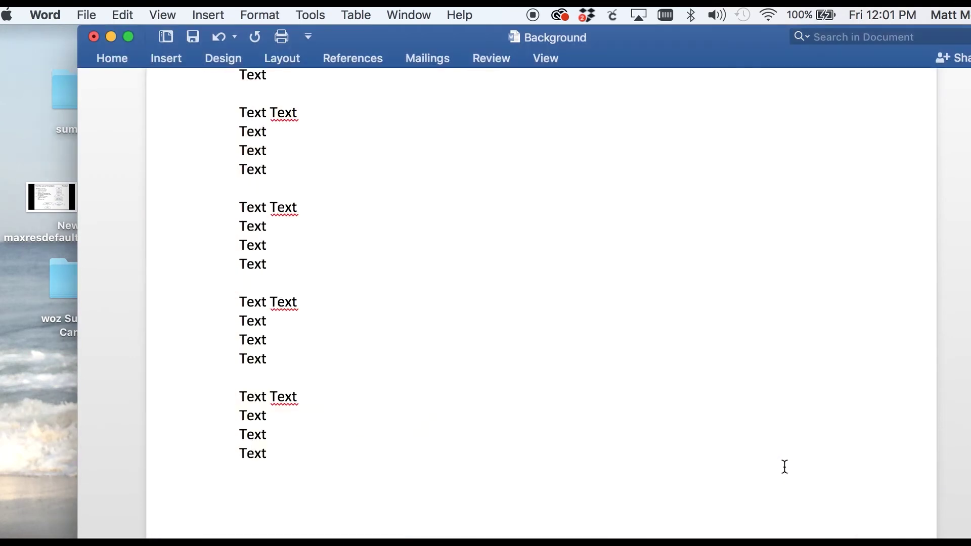
# - Remove the watermark and insert Girl With Kitten.jpg from file into the document body
pyautogui.click(785, 466)
pyautogui.click(167, 58)
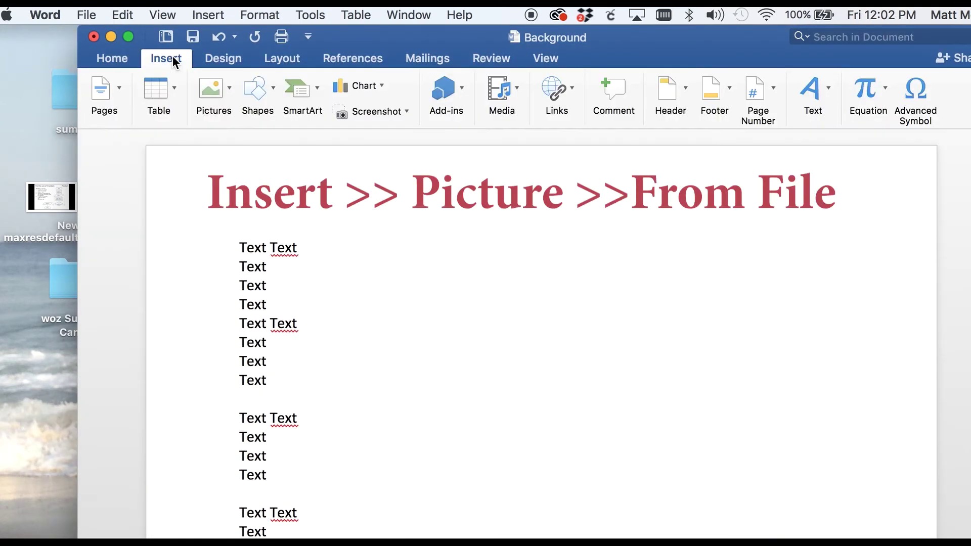
pyautogui.click(230, 89)
pyautogui.click(251, 141)
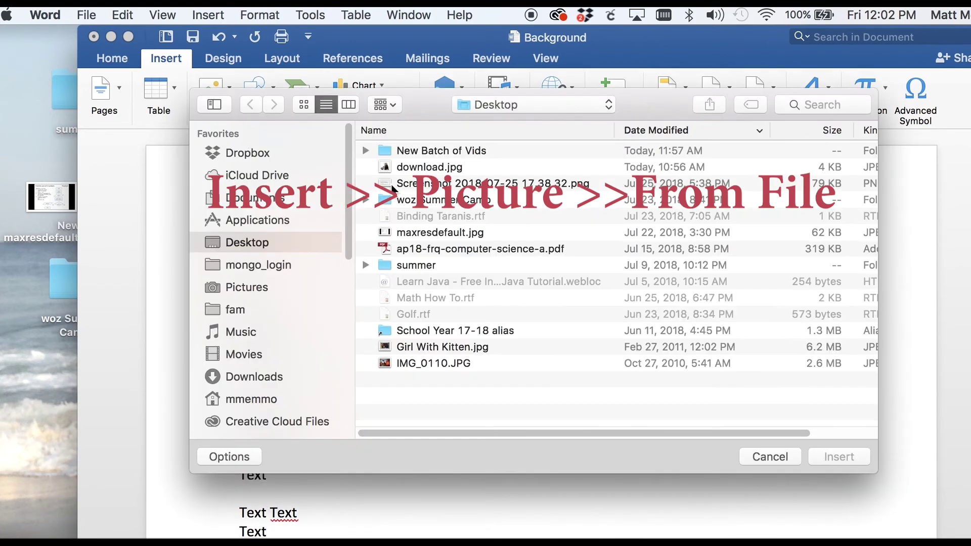
pyautogui.click(414, 346)
pyautogui.click(829, 453)
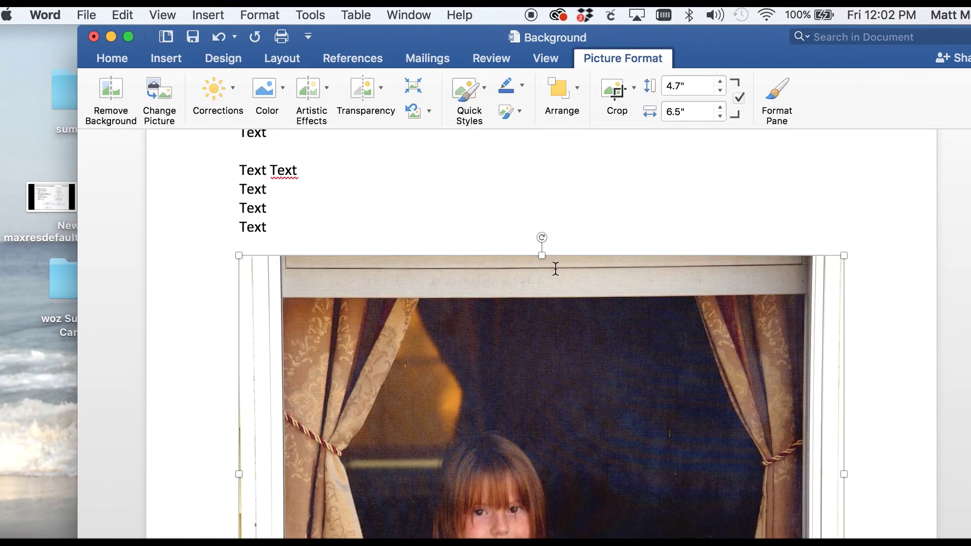
# - Cut the photo and paste it on a new line after the eighth Text line
pyautogui.scroll(5, 541, 295)
pyautogui.scroll(-3, 543, 295)
pyautogui.scroll(-3, 543, 295)
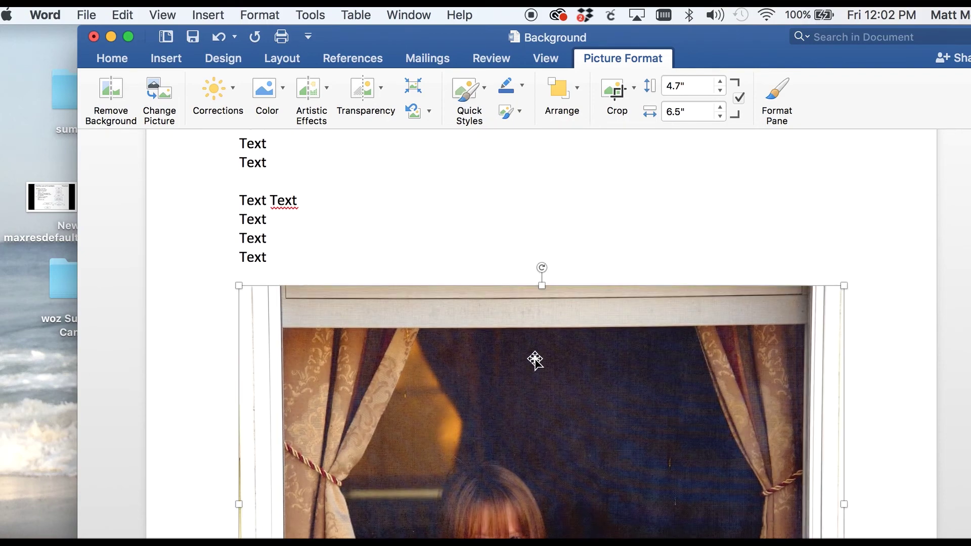
pyautogui.press('super+x')
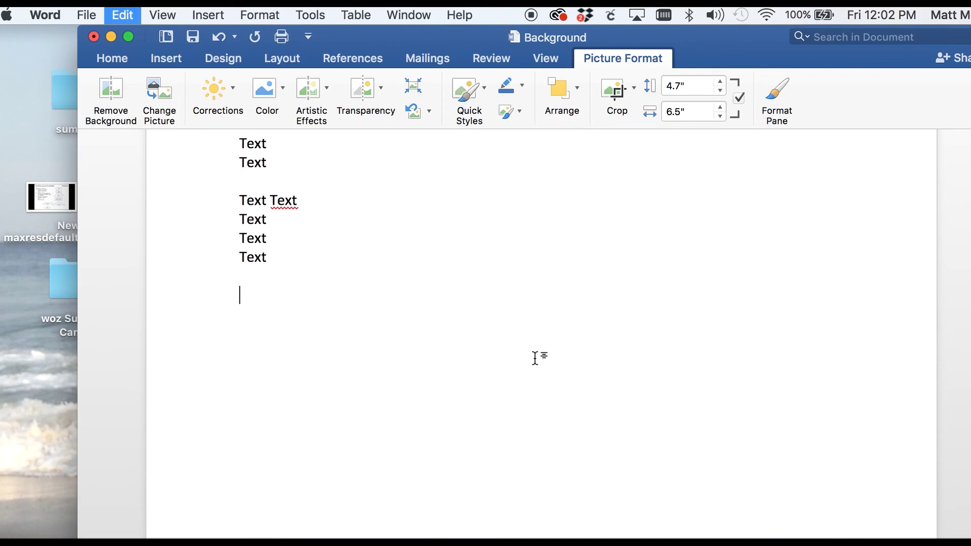
pyautogui.scroll(10, 535, 358)
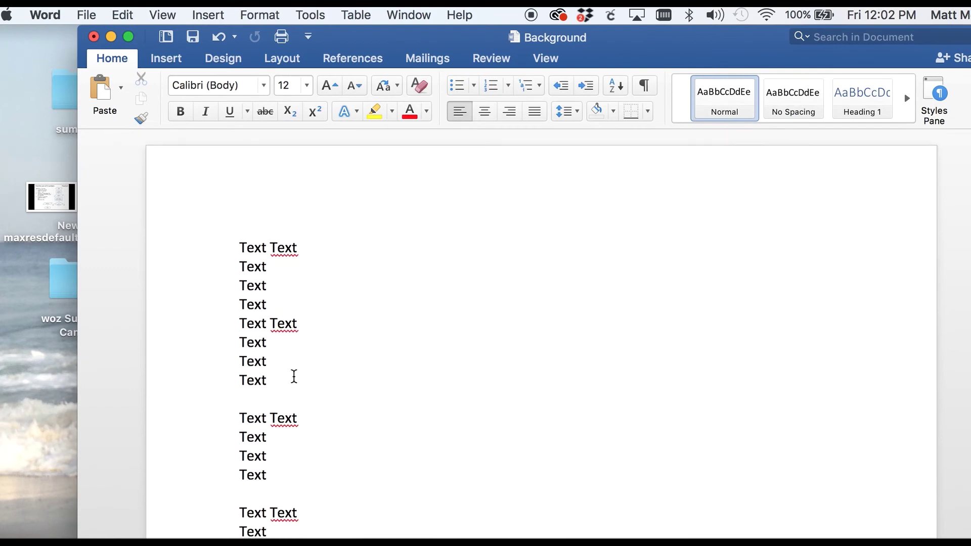
pyautogui.click(293, 376)
pyautogui.press('Return')
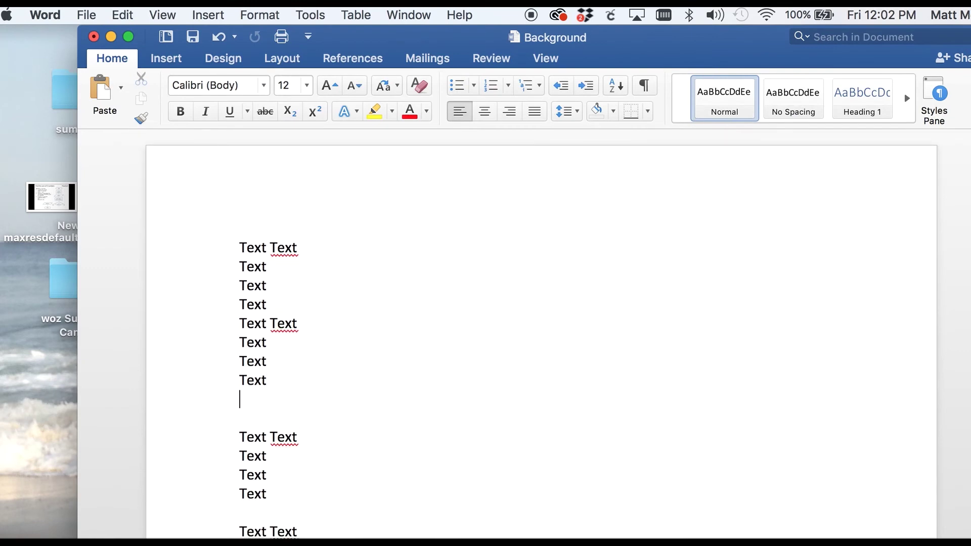
pyautogui.press('super+v')
pyautogui.scroll(3, 432, 365)
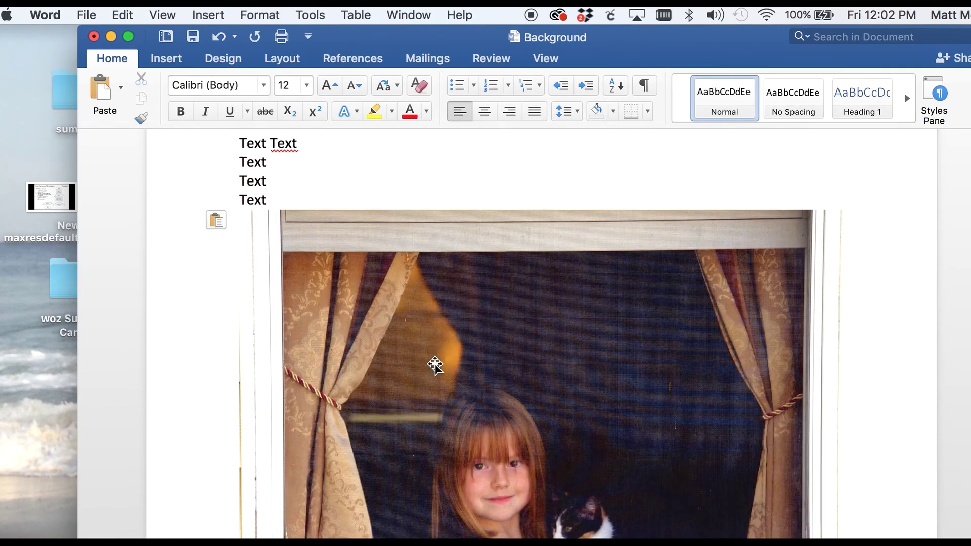
pyautogui.scroll(-3, 434, 365)
pyautogui.scroll(5, 435, 365)
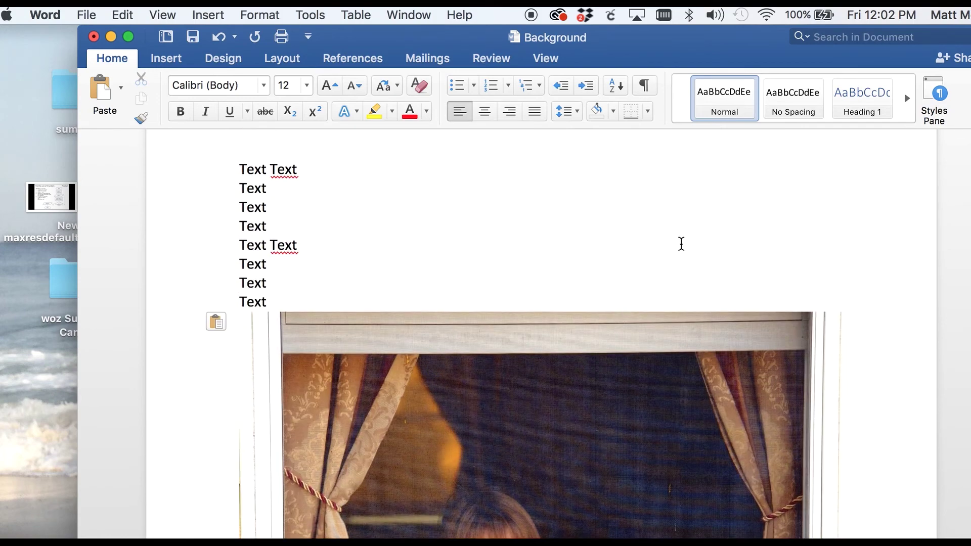
pyautogui.click(522, 403)
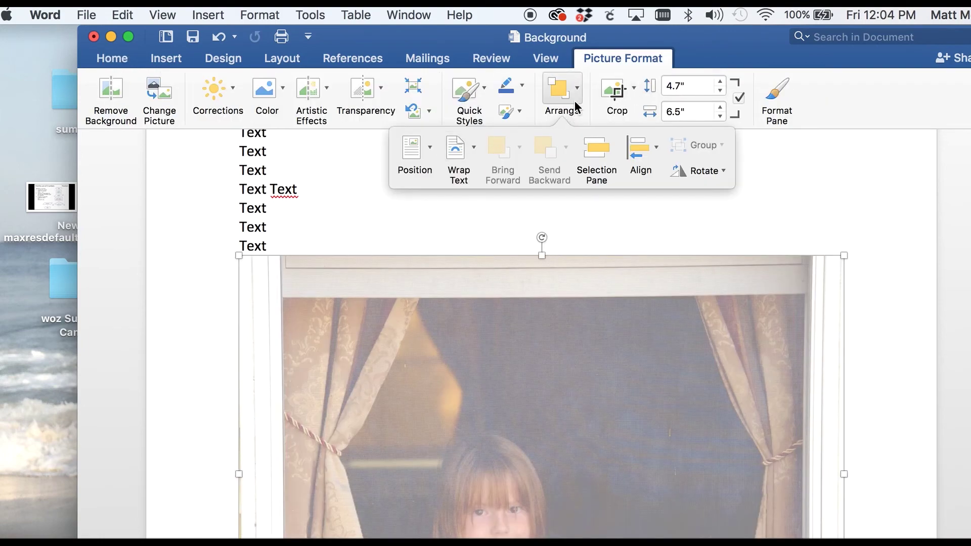
# - Set the photo's text wrapping to Behind Text and place the caret in the Text Text line
pyautogui.click(452, 151)
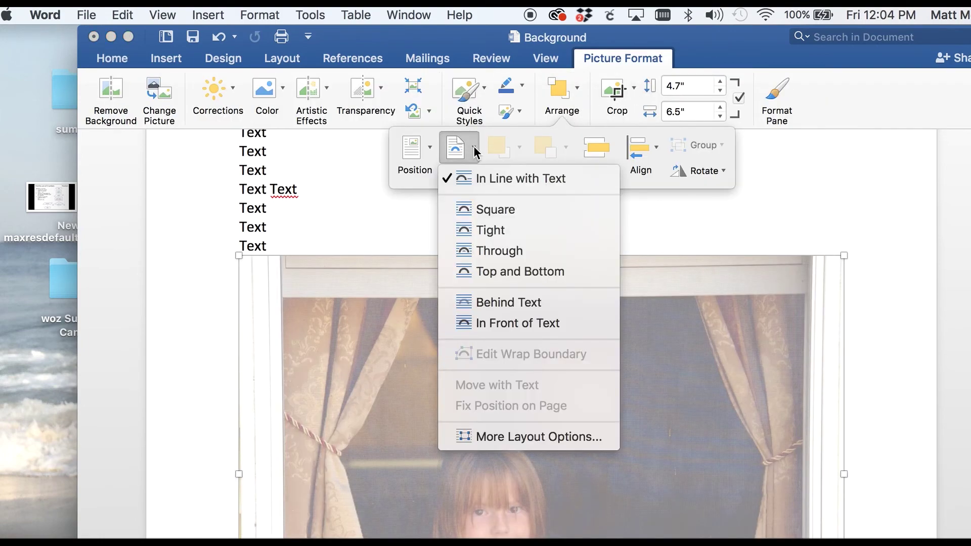
pyautogui.click(489, 305)
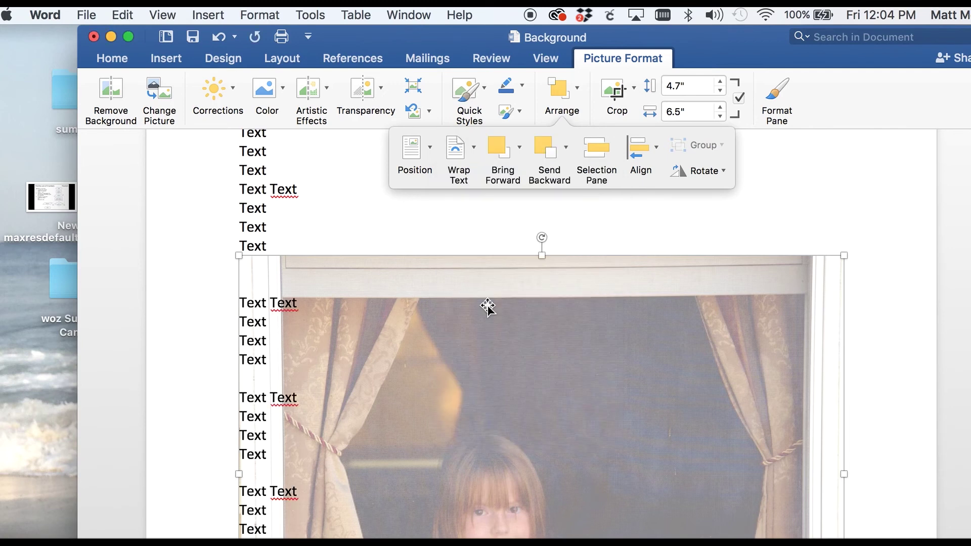
pyautogui.click(315, 305)
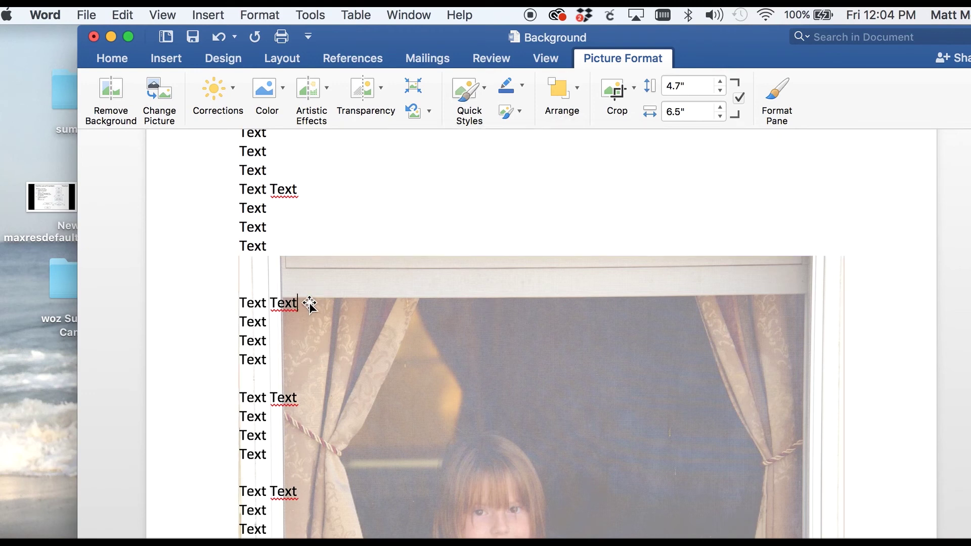
pyautogui.click(309, 302)
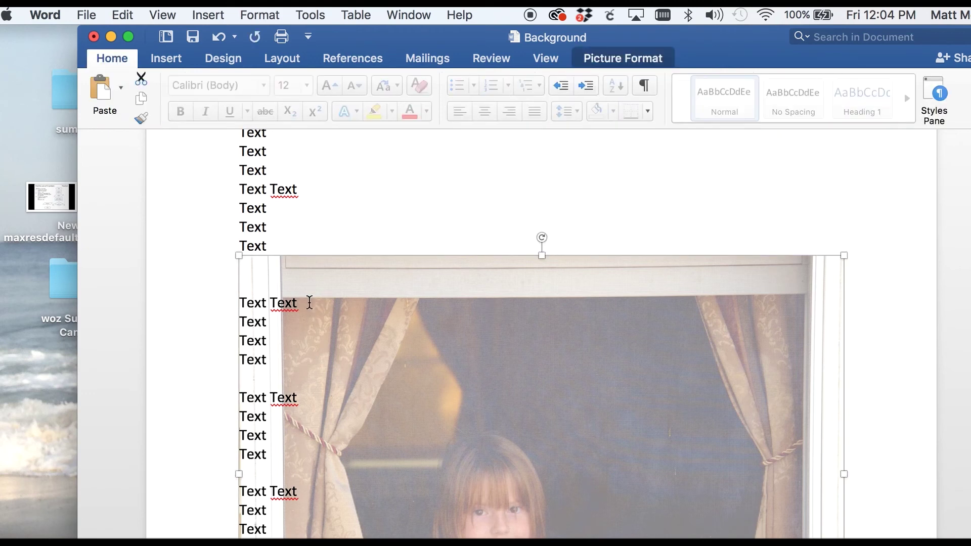
pyautogui.click(310, 302)
# - Type 'adsf dsafasd' and 'asdf' after Text Text, then merge the following Text lines onto it
pyautogui.write('adsf dsafasd')
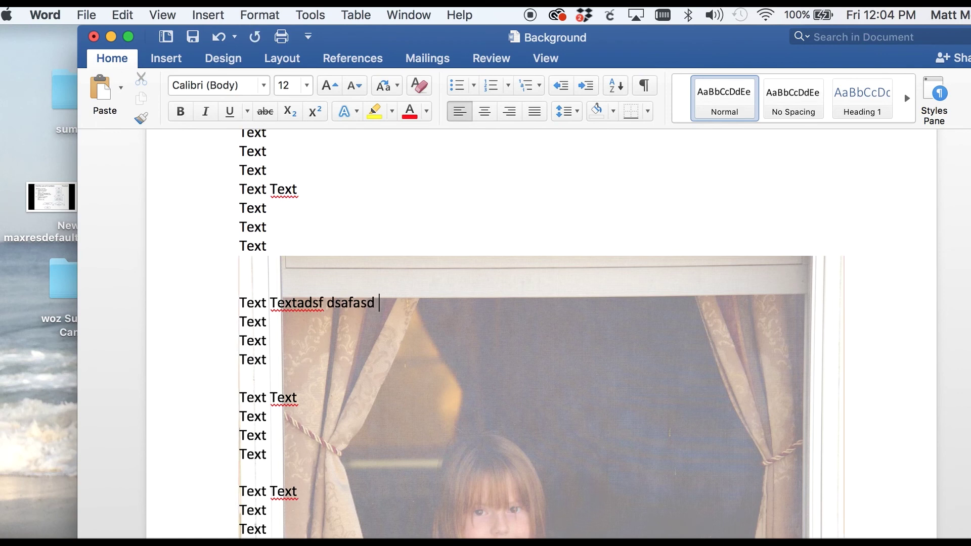
pyautogui.write('asdf')
pyautogui.click(241, 322)
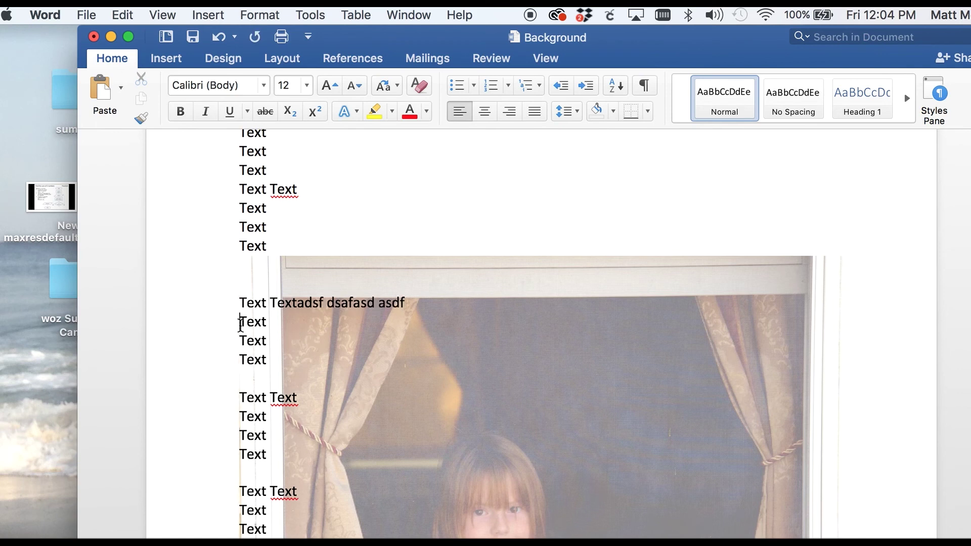
pyautogui.press('BackSpace')
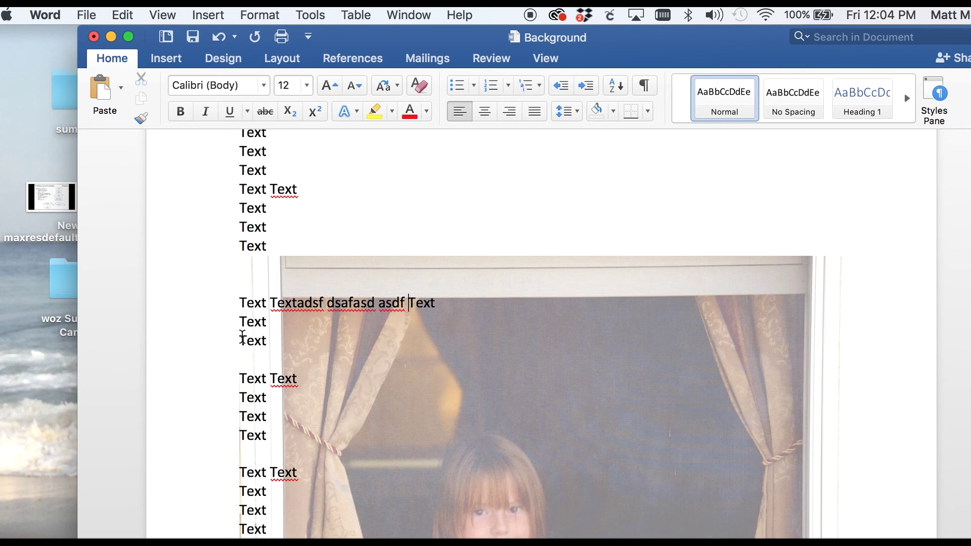
pyautogui.click(240, 340)
pyautogui.press('BackSpace')
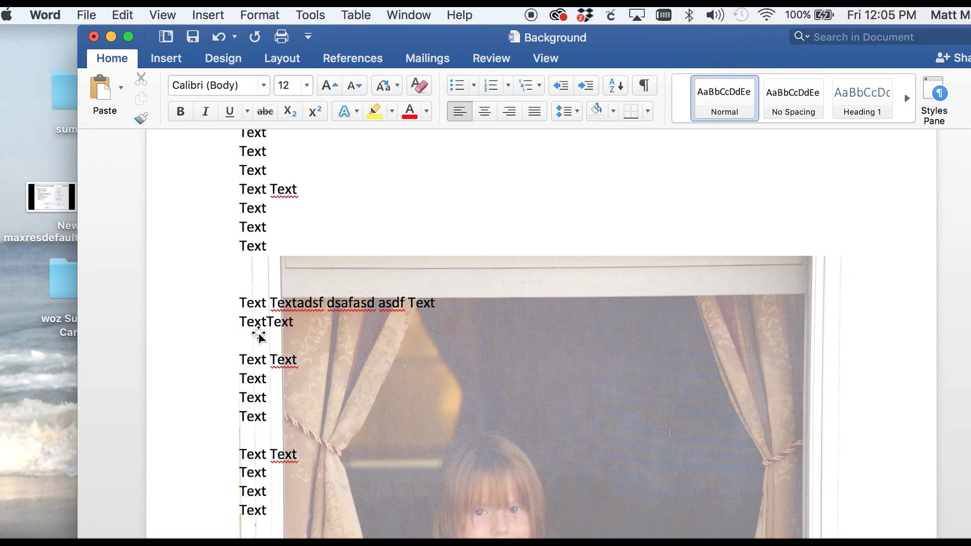
pyautogui.press('Left')
pyautogui.press('Left')
pyautogui.press('Left')
pyautogui.press('Left')
pyautogui.press('BackSpace')
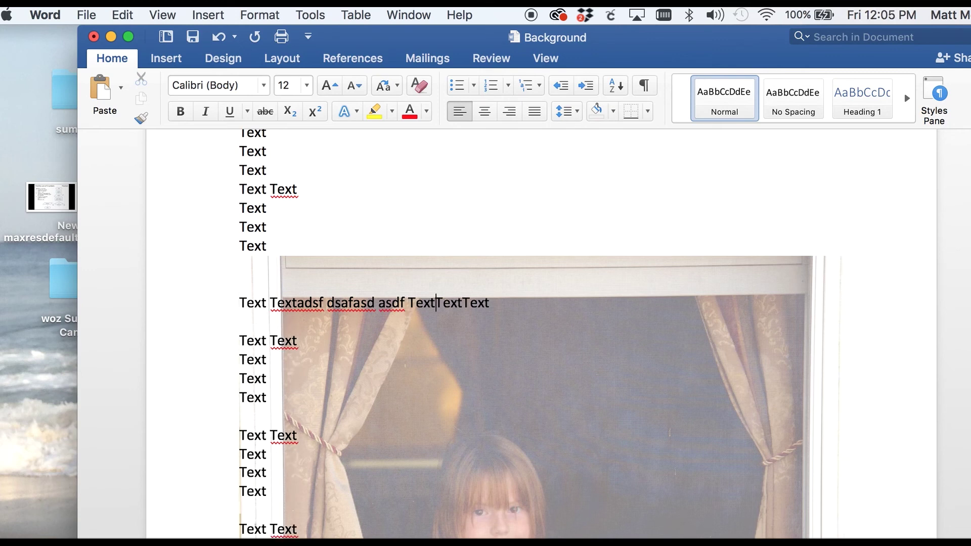
pyautogui.click(594, 332)
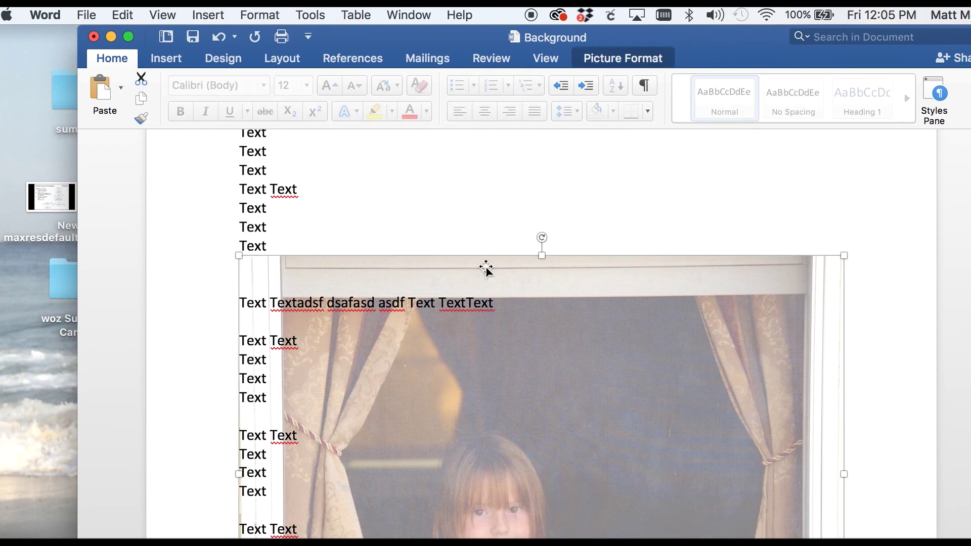
# - Enlarge the background photo to roughly 8.75 by 6.33 inches and move it to the first page's top
pyautogui.moveTo(240, 256); pyautogui.dragTo(745, 360)
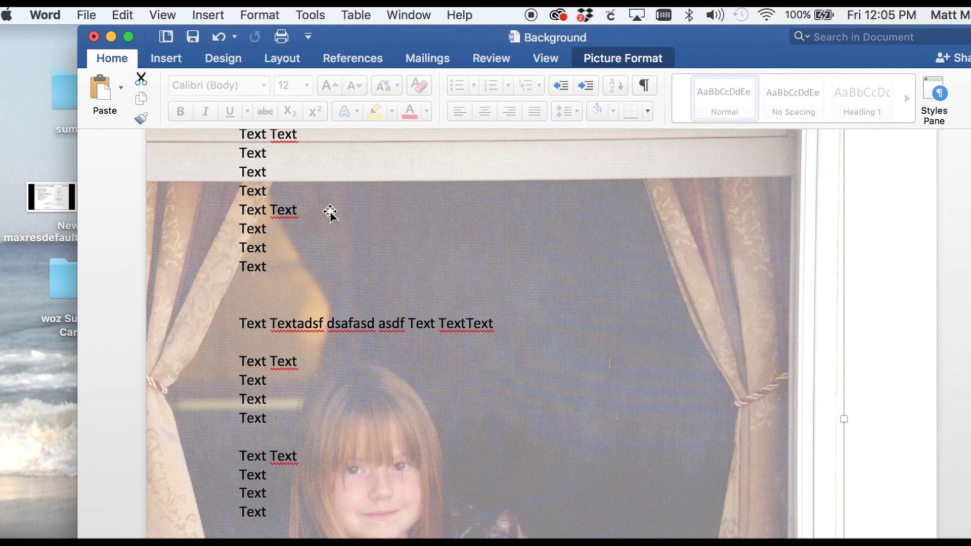
pyautogui.scroll(-5, 546, 410)
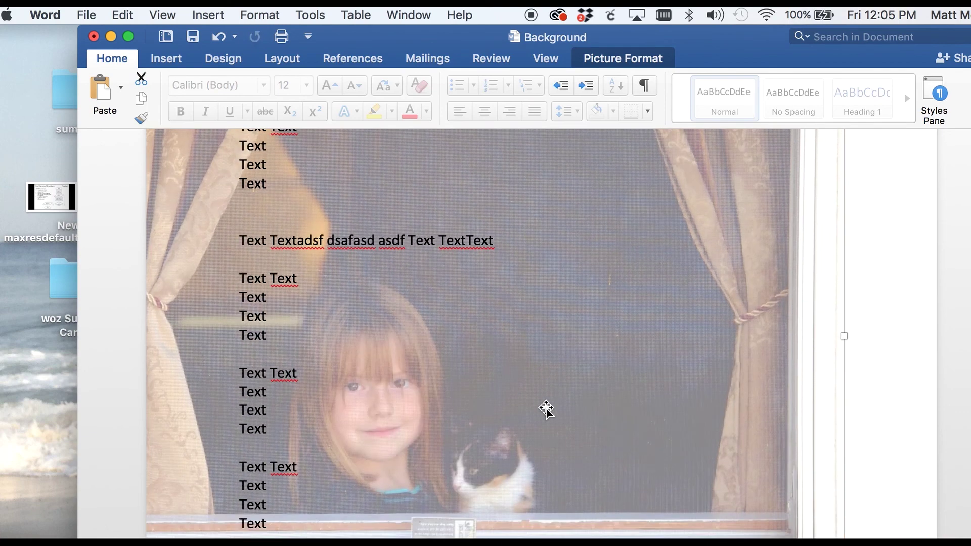
pyautogui.scroll(-15, 546, 410)
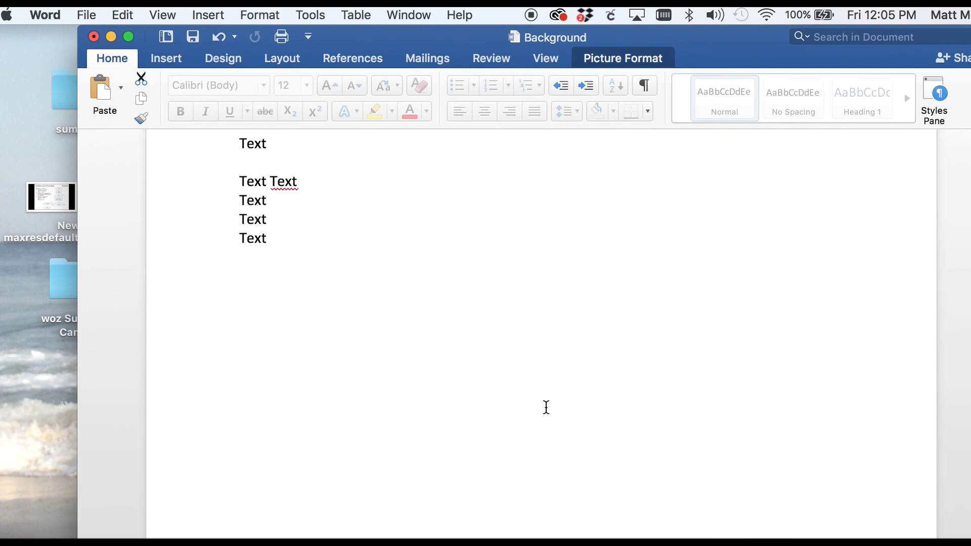
pyautogui.scroll(15, 546, 407)
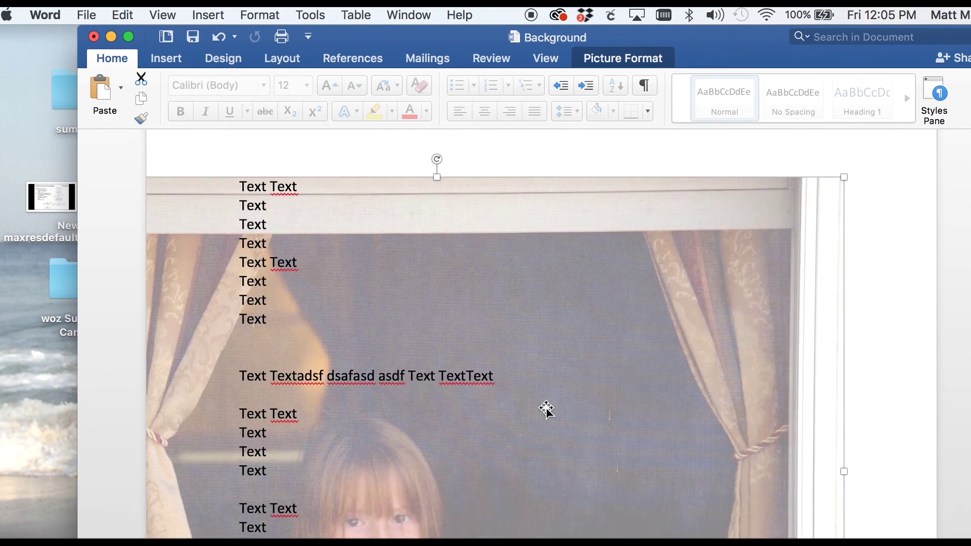
pyautogui.moveTo(657, 288); pyautogui.dragTo(706, 248)
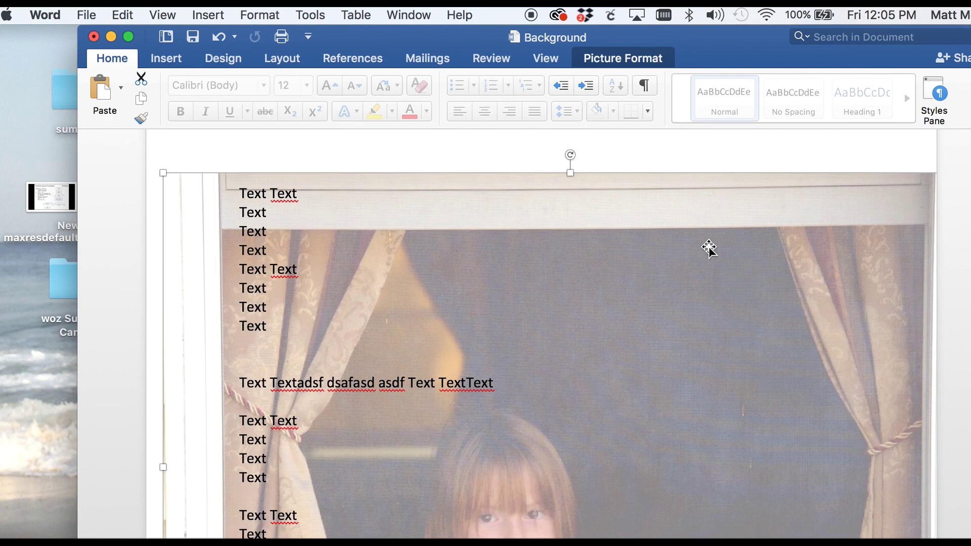